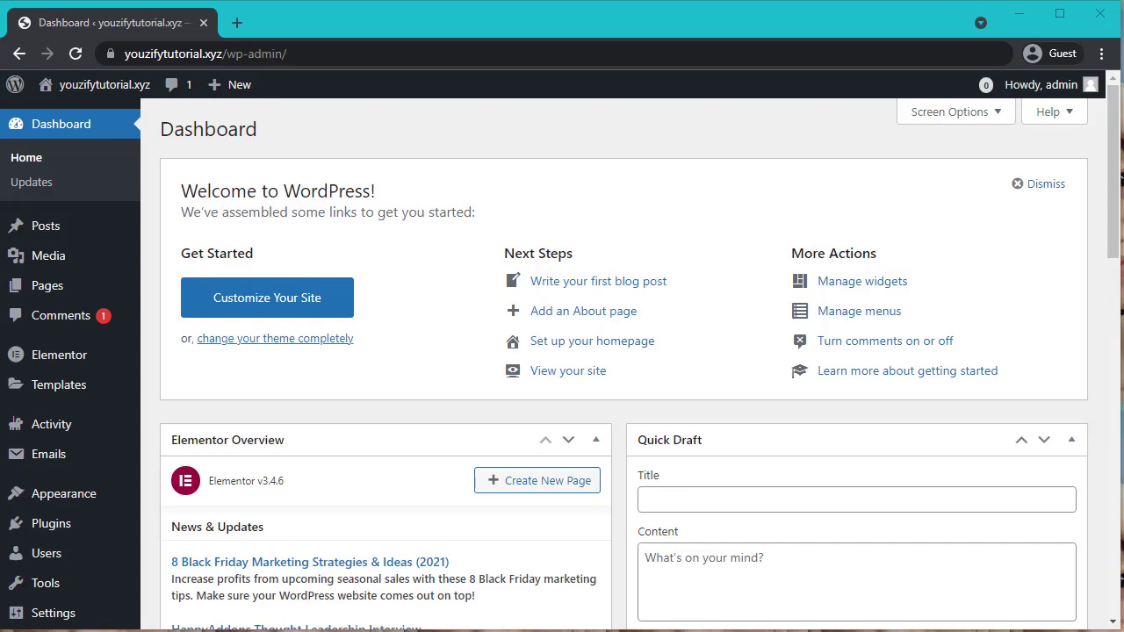
Open the list of installed plugins and examine the BuddyPress entry
scroll(79, 479, down, 3)
mouse_move(93, 489)
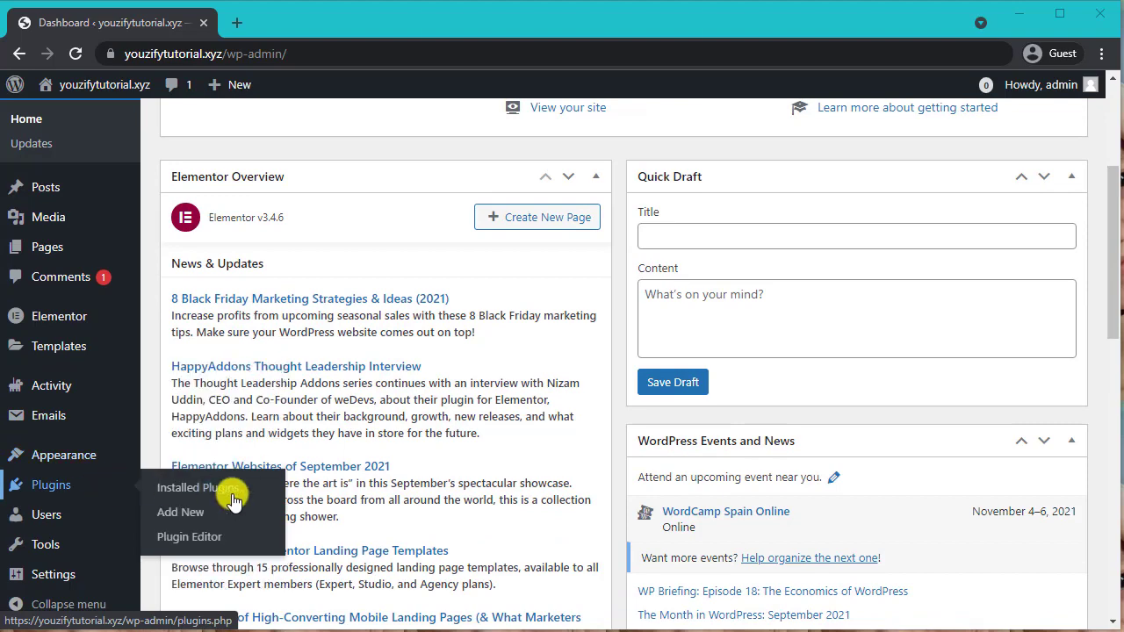
click(233, 498)
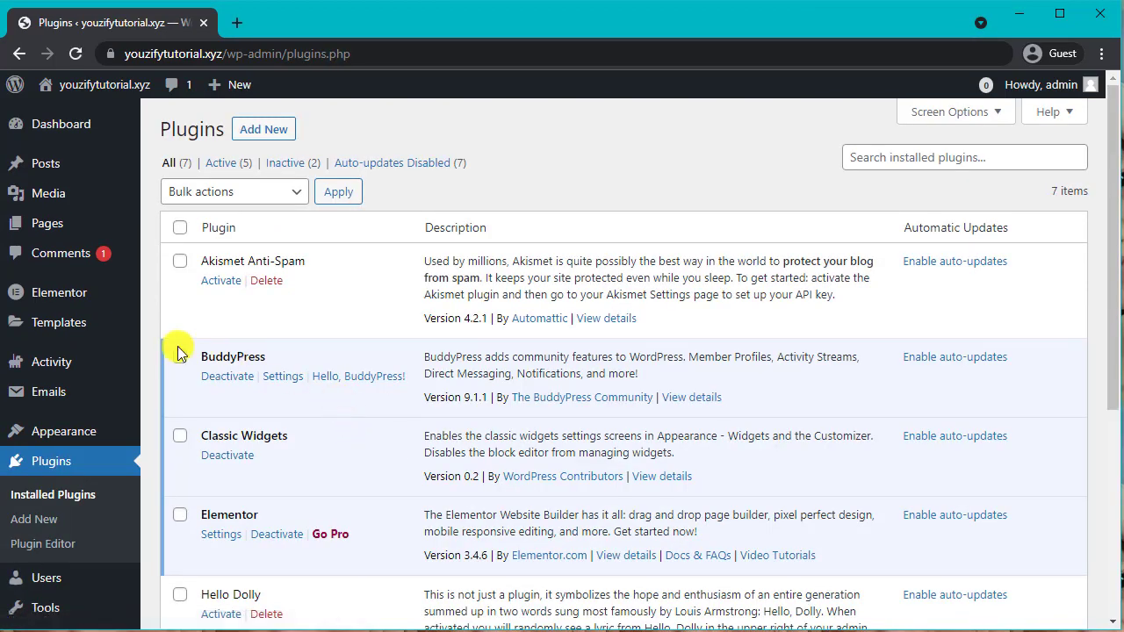
drag(193, 355, 411, 400)
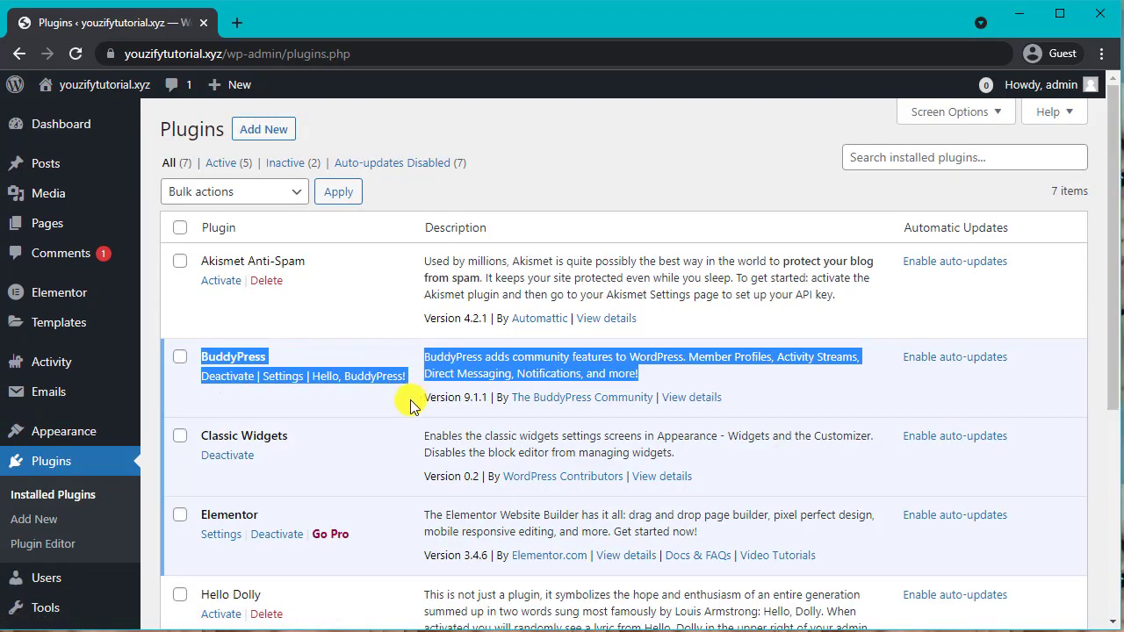
click(410, 400)
Switch to File Explorer to check the youzify3.2.5.zip archive in the youzify folder, then return to the browser
key(alt+Tab)
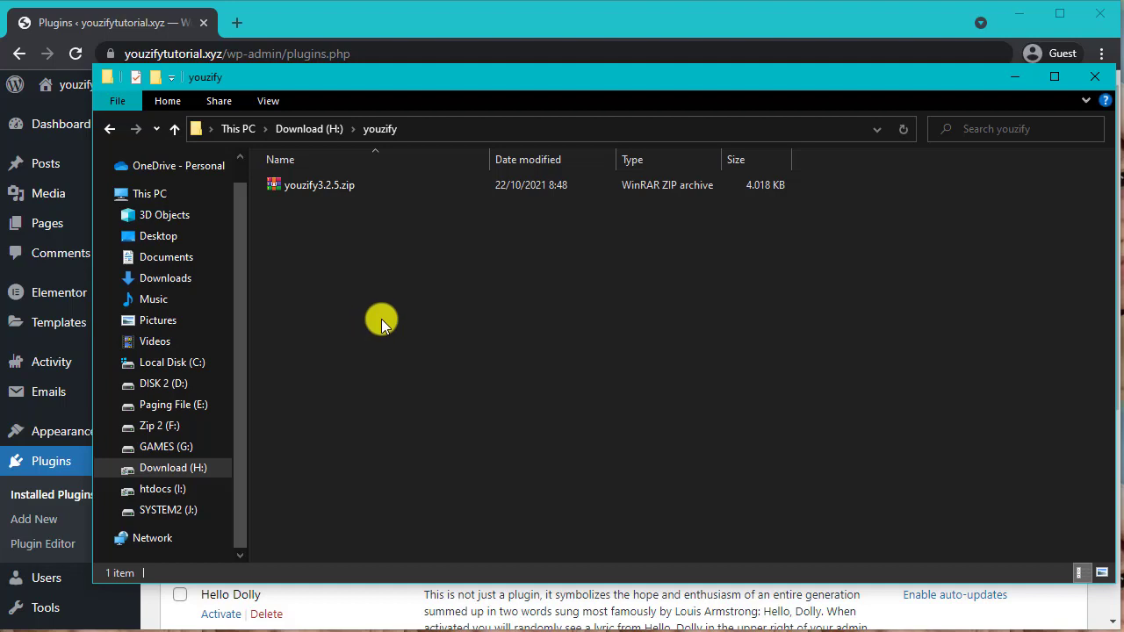
drag(546, 229, 242, 91)
click(368, 234)
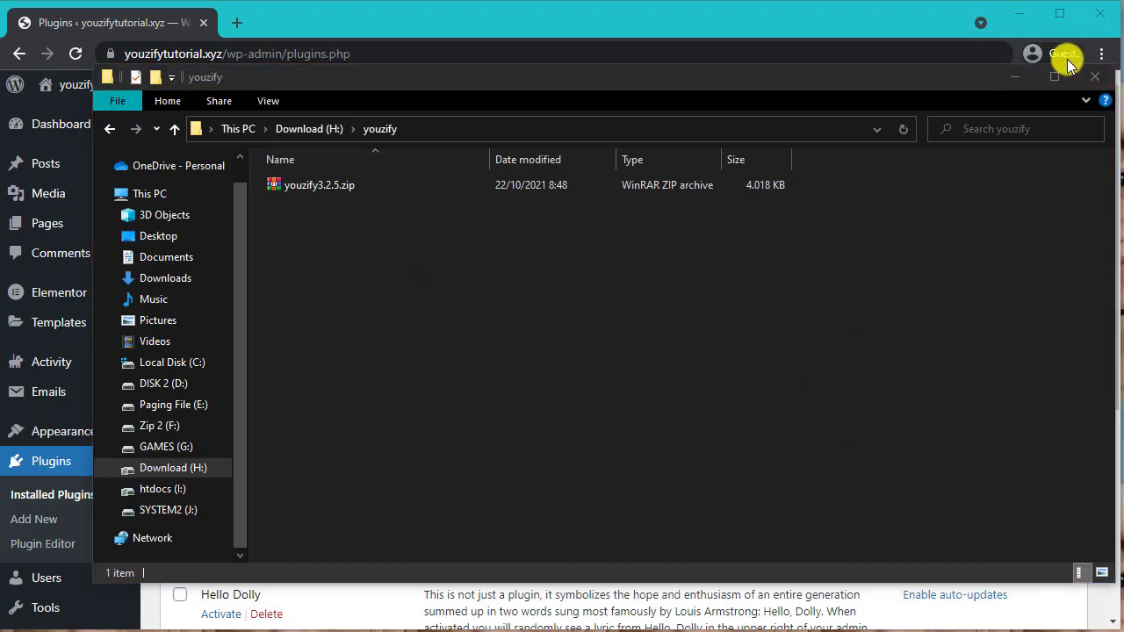
click(1029, 77)
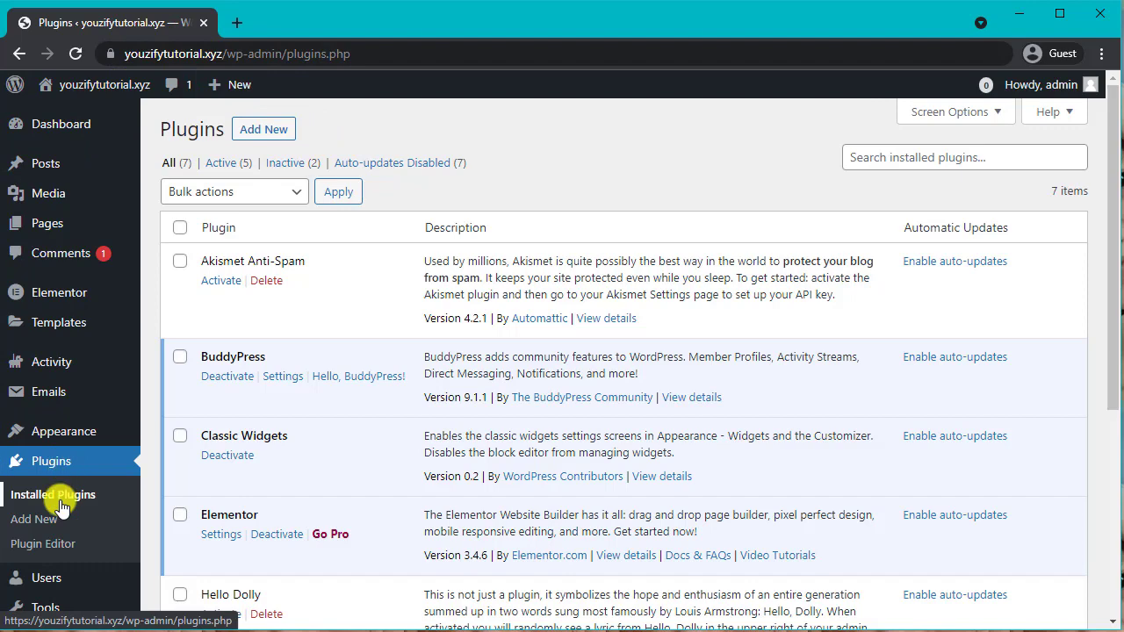
Install the Youzify plugin by uploading youzify3.2.5.zip from the youzify folder, and activate it
click(254, 129)
click(341, 139)
click(510, 296)
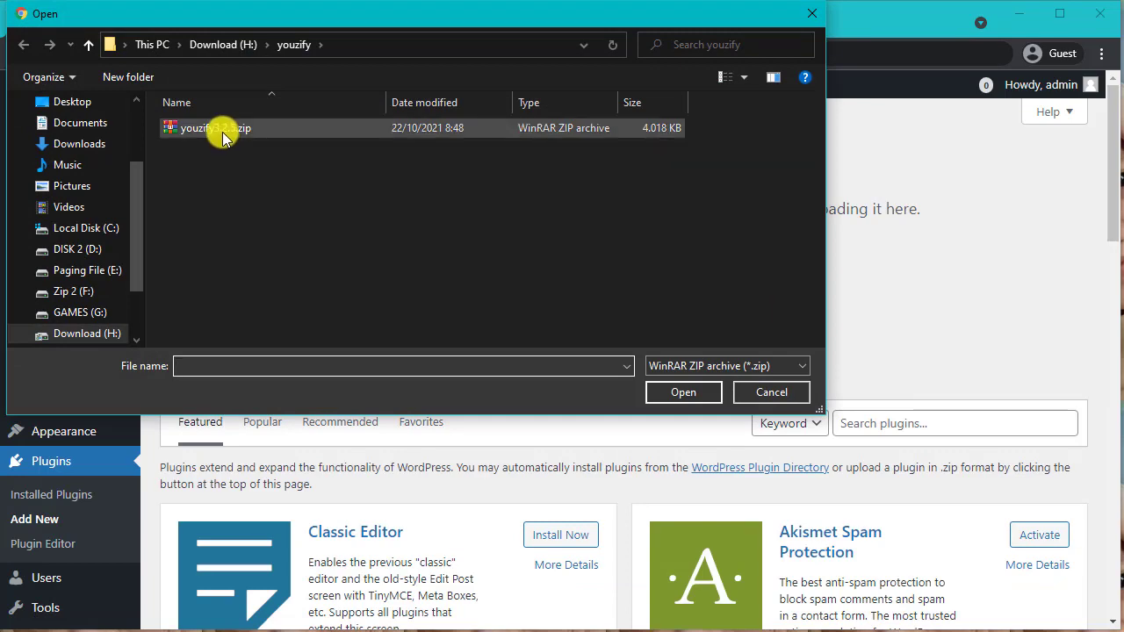
click(222, 132)
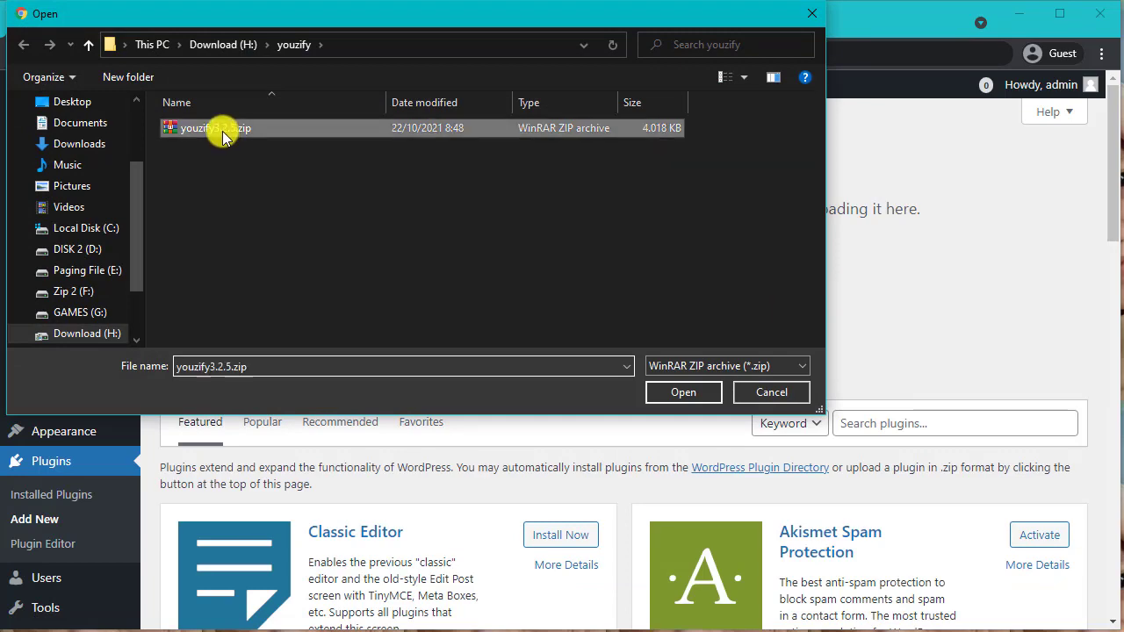
click(683, 392)
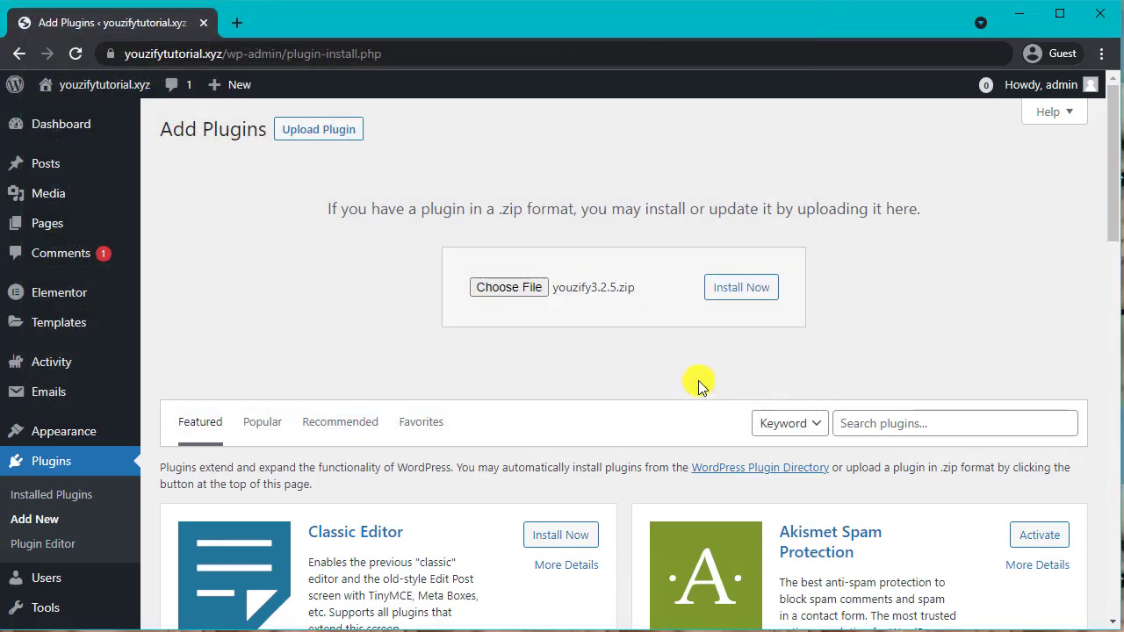
click(737, 290)
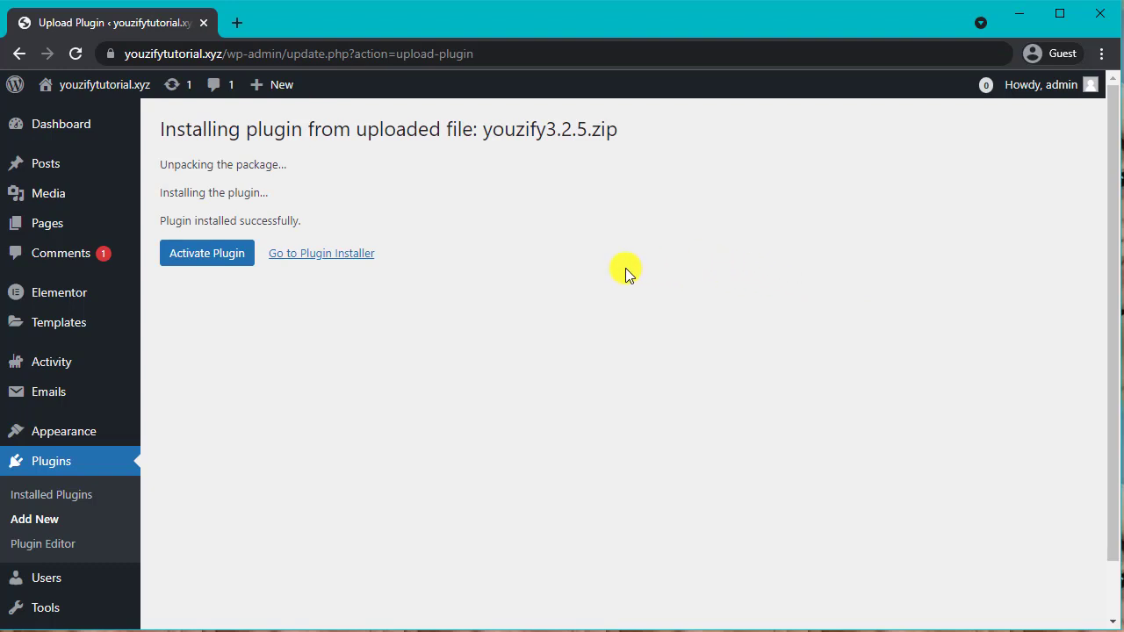
click(208, 255)
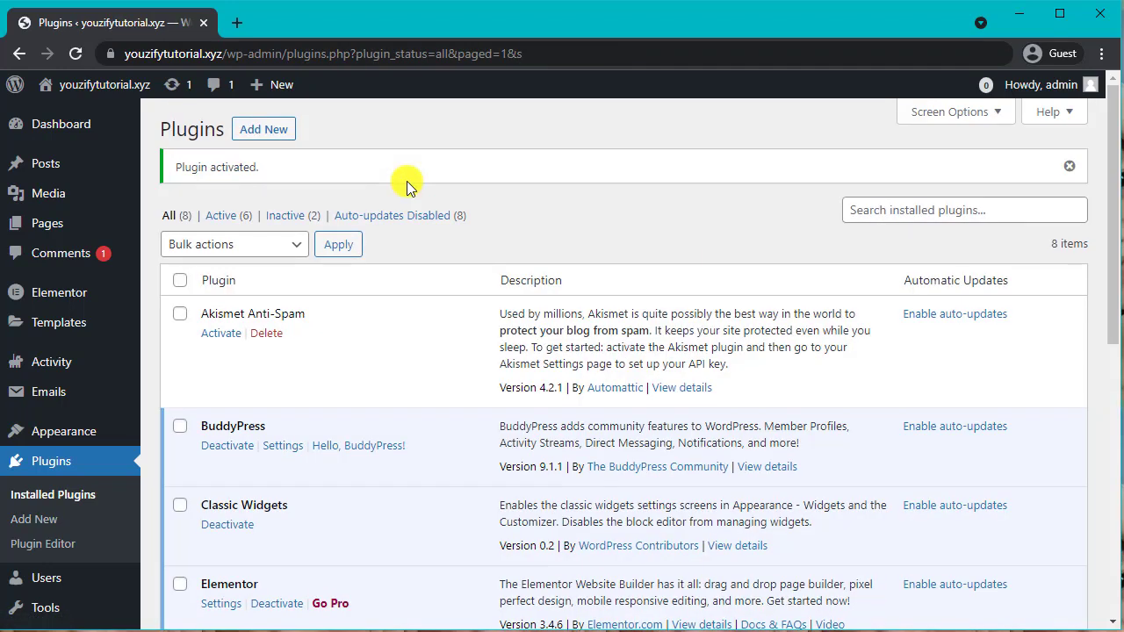
Check the activation notice and examine the Youzify entry at the end of the installed plugins list
drag(170, 169, 409, 181)
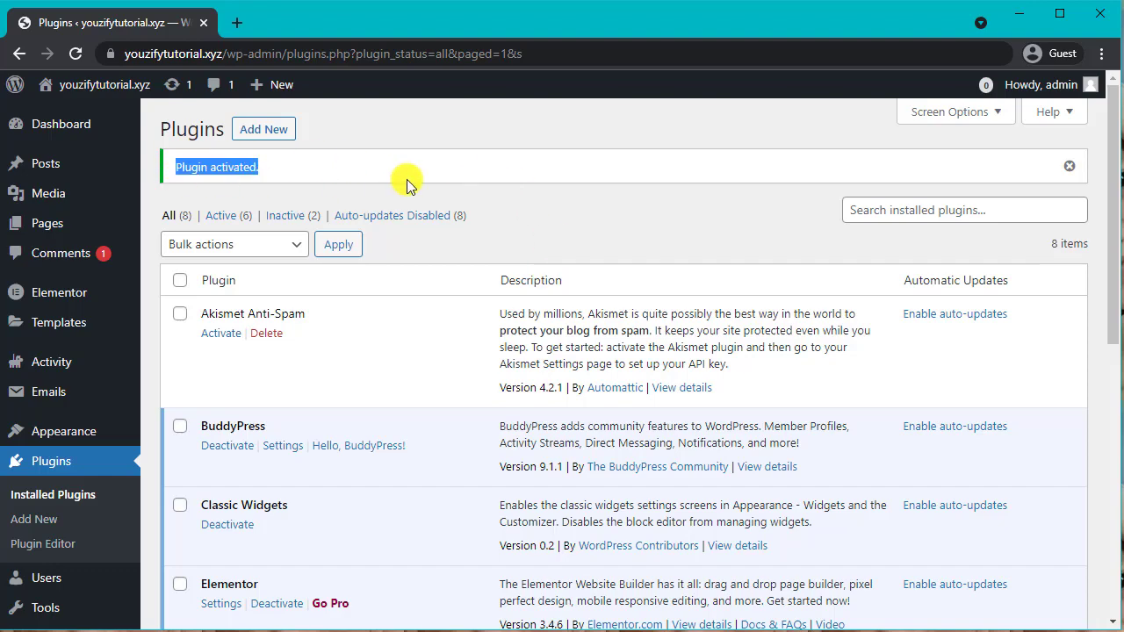
scroll(377, 351, down, 1)
scroll(376, 345, down, 5)
drag(180, 378, 462, 472)
click(469, 460)
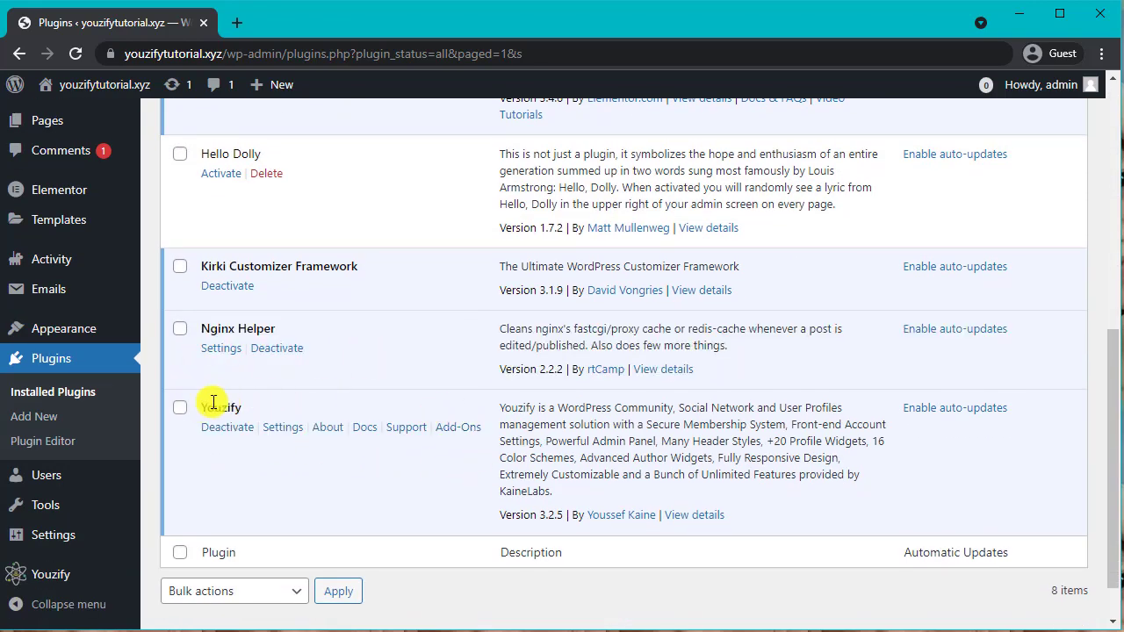
drag(222, 410, 502, 454)
click(429, 456)
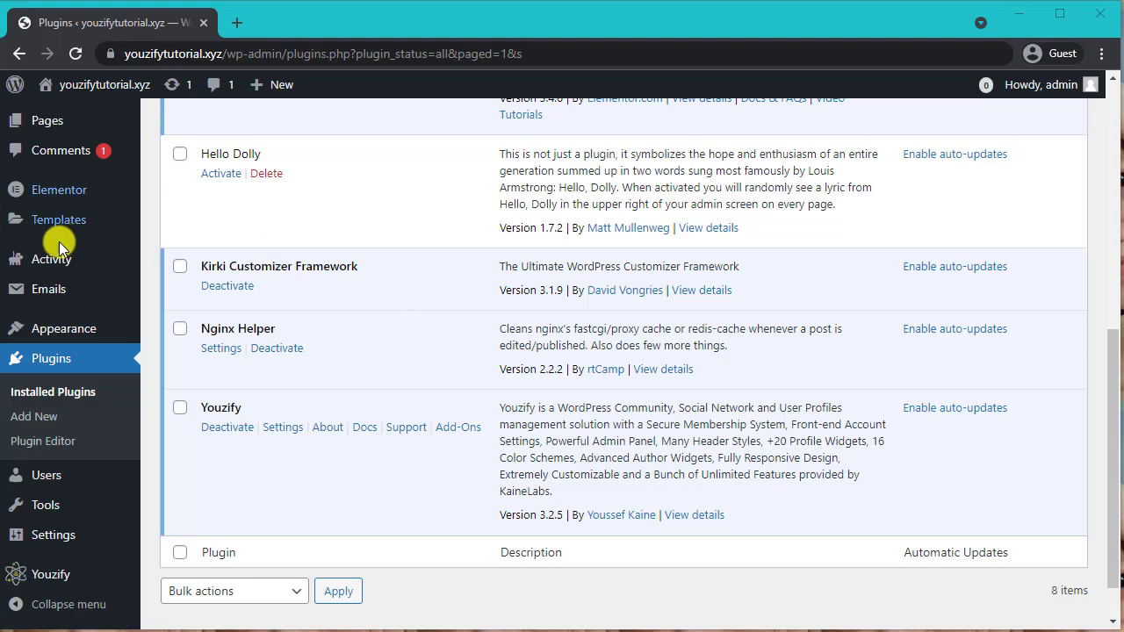
Open the list of all site pages and check the Activity page entry
scroll(58, 242, up, 10)
mouse_move(71, 221)
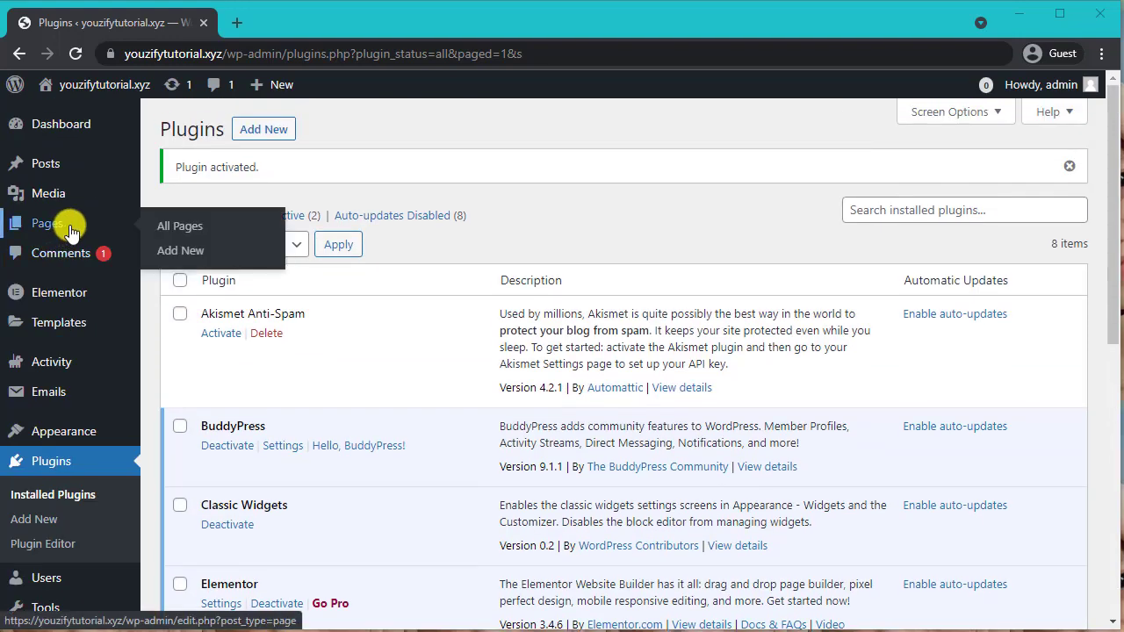
click(169, 229)
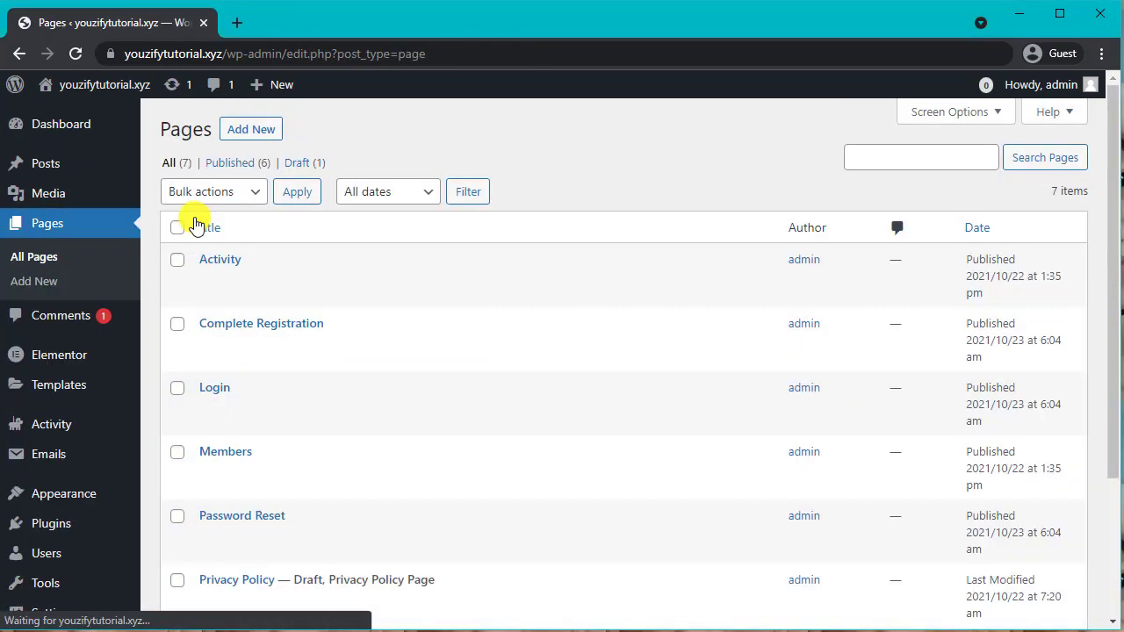
drag(205, 261, 307, 260)
drag(378, 285, 181, 263)
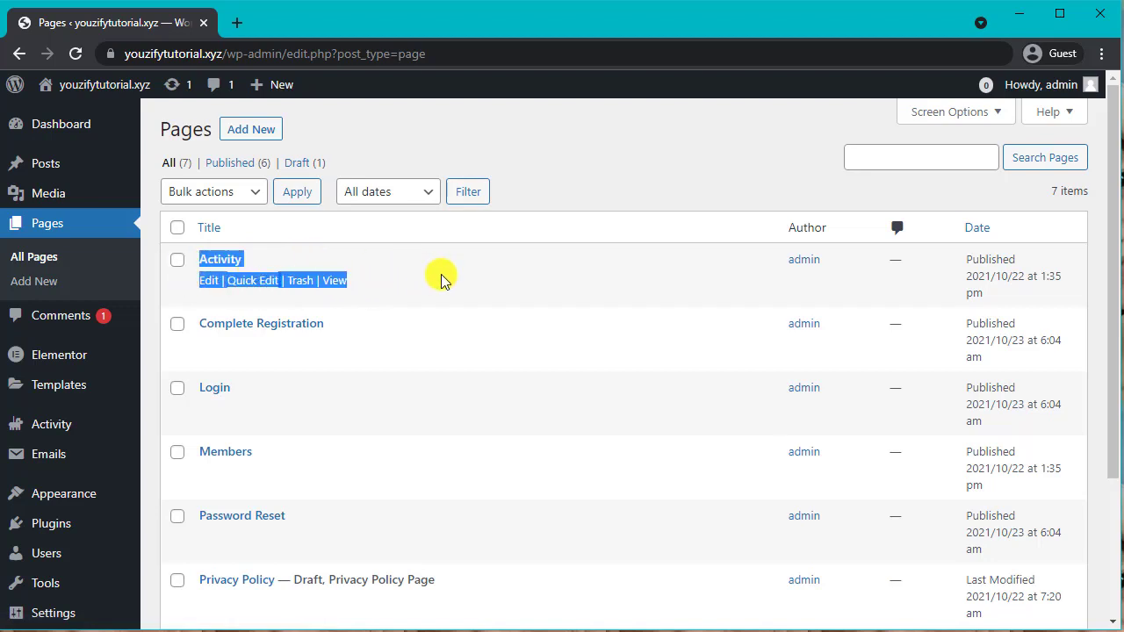
click(390, 305)
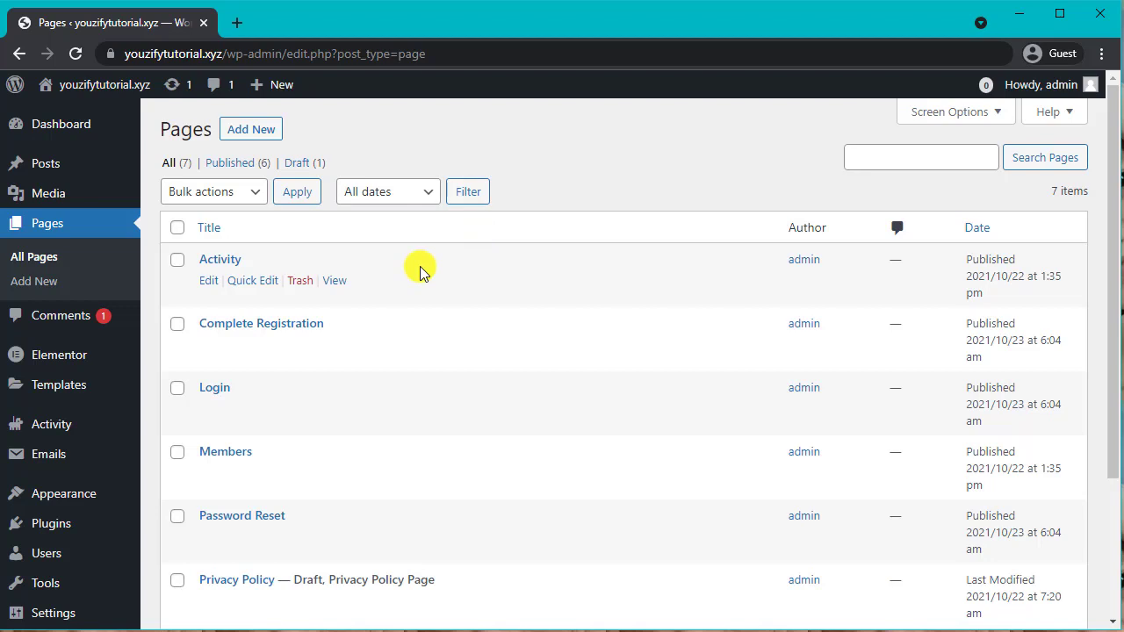
Start a new page in a separate browser tab, dismiss the block editor welcome guide, and title the page Activity
ctrl+click(252, 129)
click(294, 23)
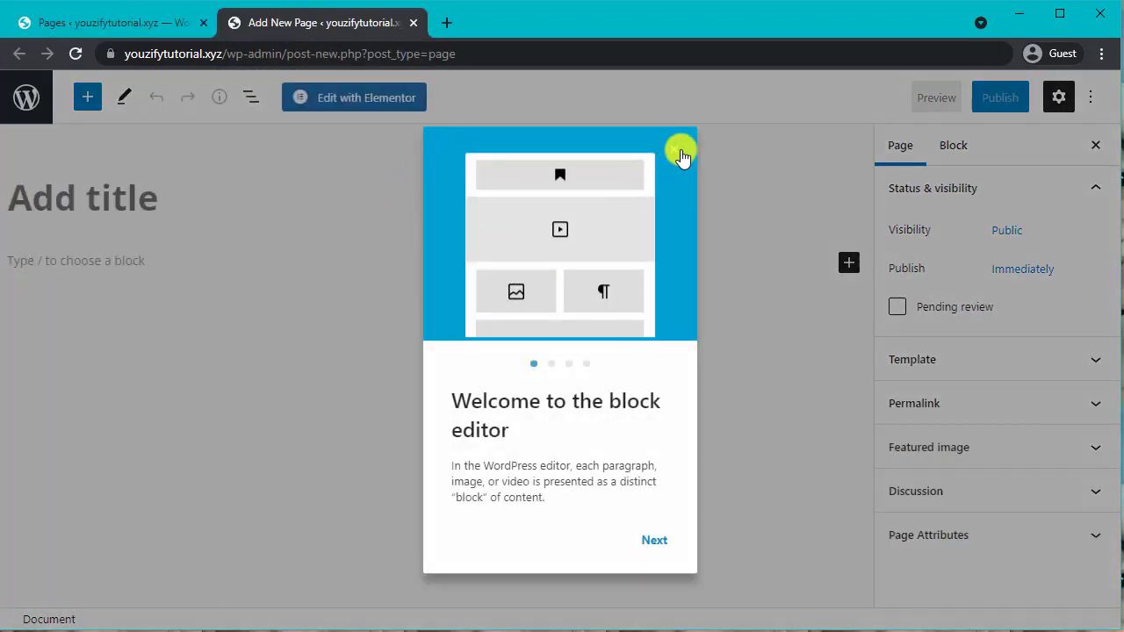
click(674, 149)
text(Activity)
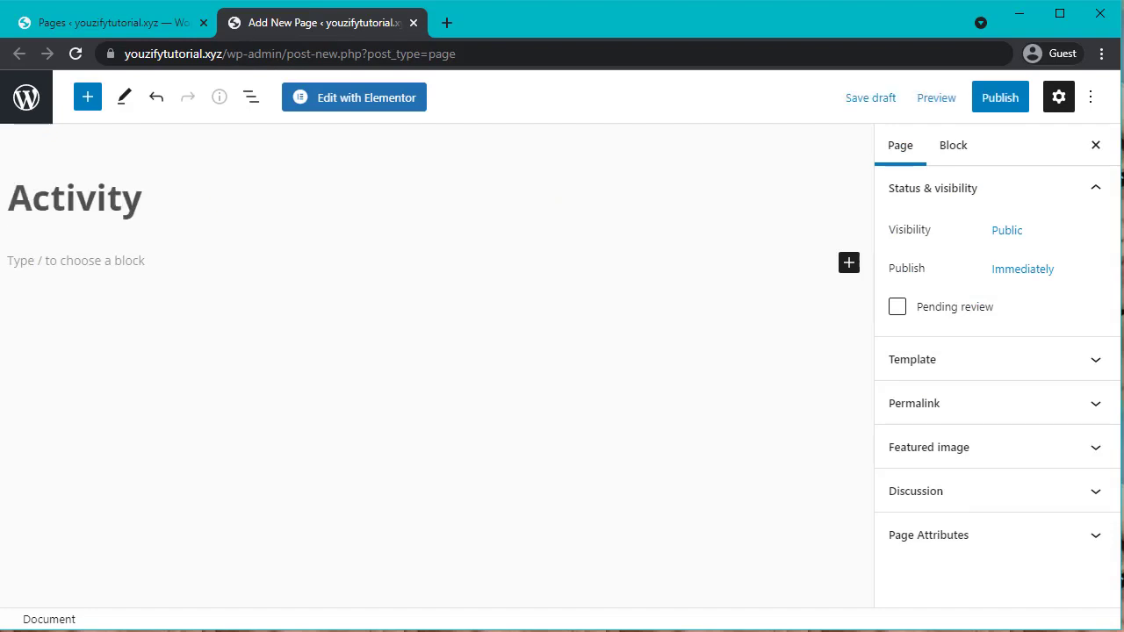
Return to the site's page list tab, assign the Activity page to Activity Streams in the BuddyPress page settings, and save
click(119, 17)
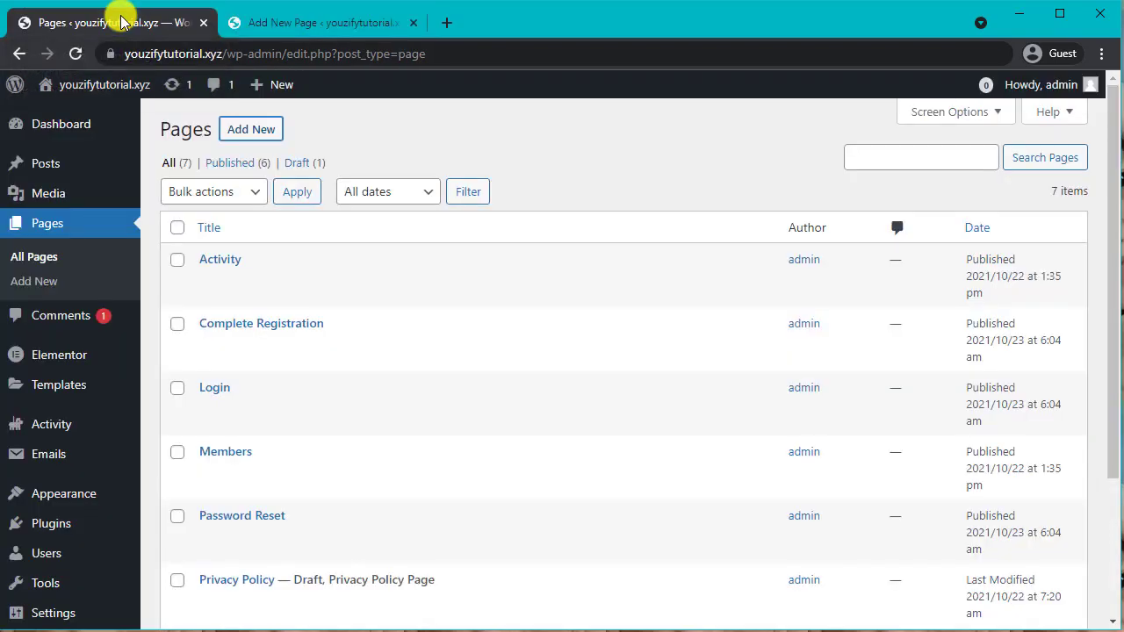
scroll(60, 580, down, 2)
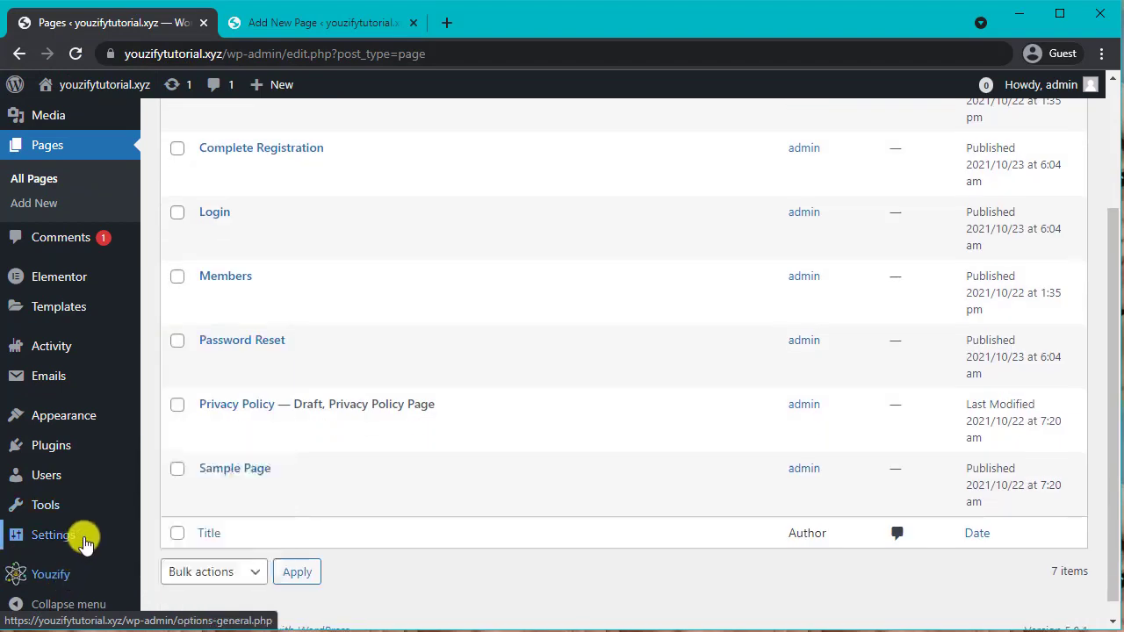
mouse_move(79, 535)
click(171, 544)
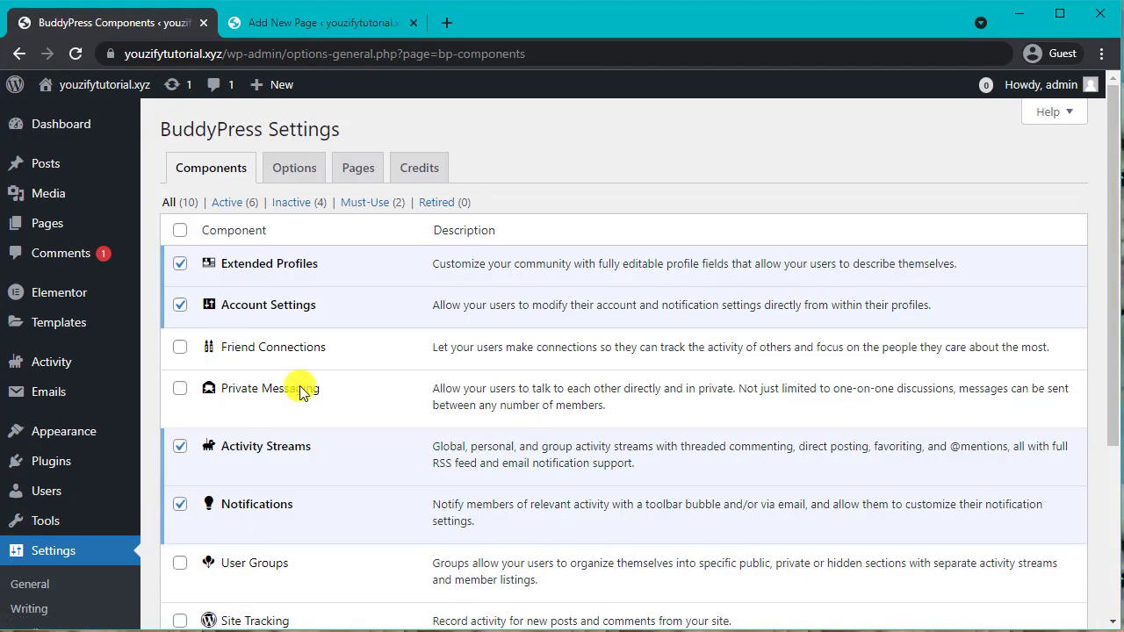
click(367, 176)
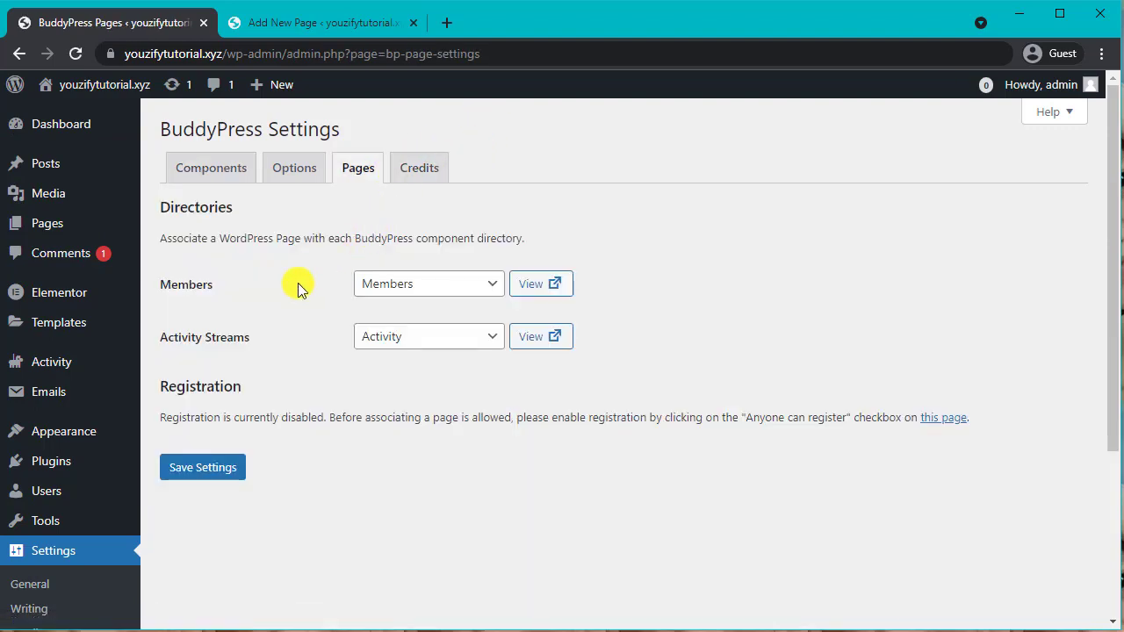
drag(153, 341, 249, 346)
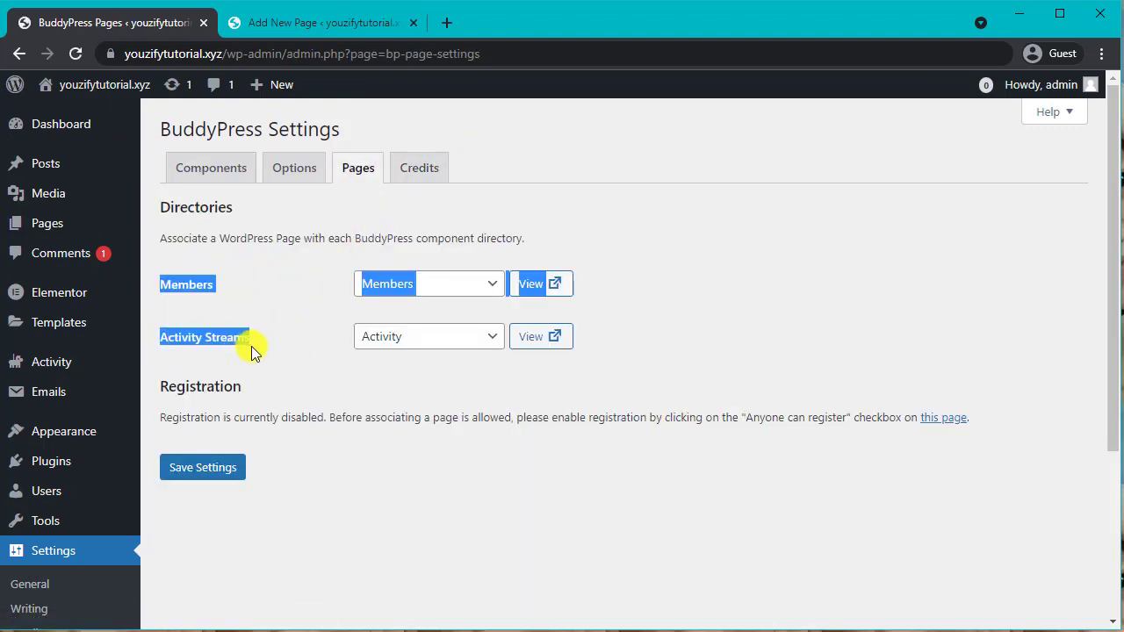
click(377, 339)
click(392, 384)
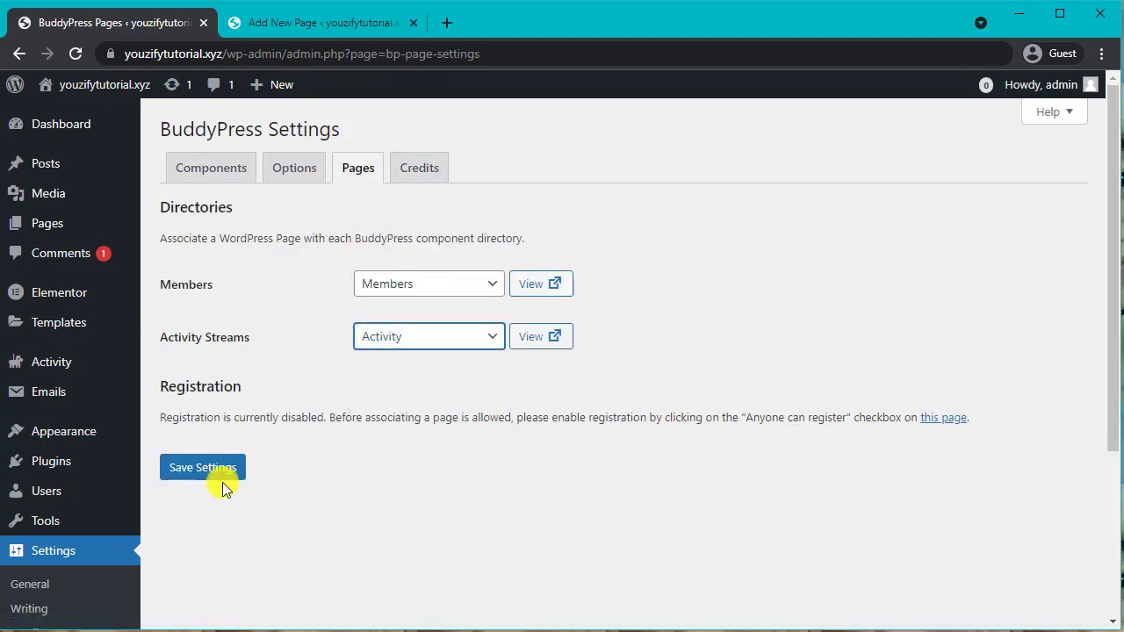
click(219, 477)
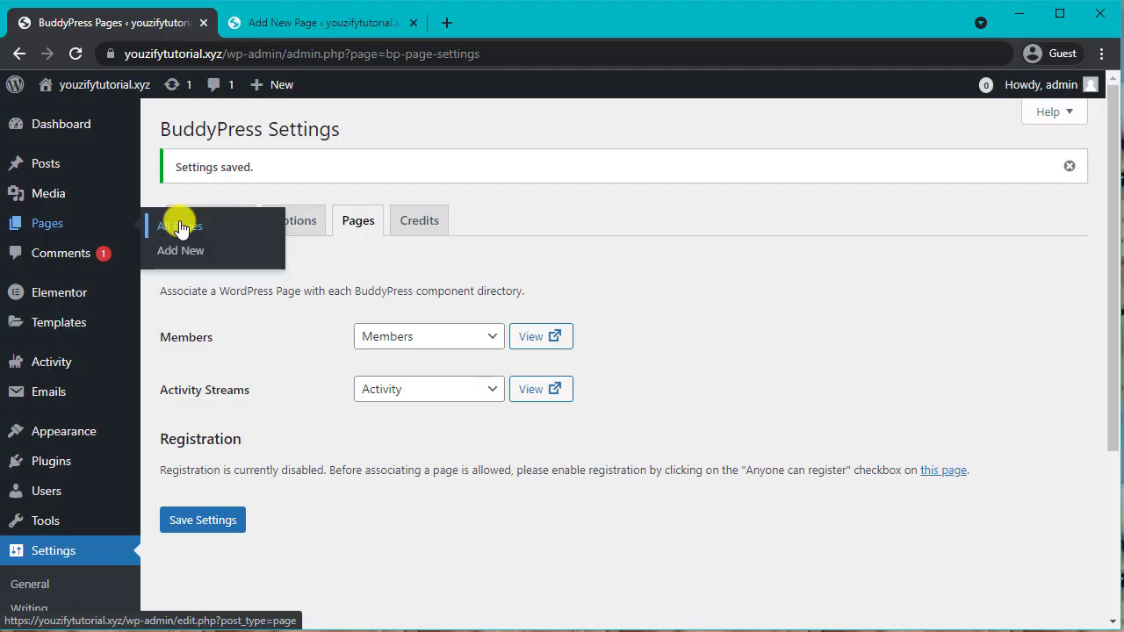
Reopen the list of all site pages and check the Members page entry
click(181, 229)
scroll(220, 387, down, 1)
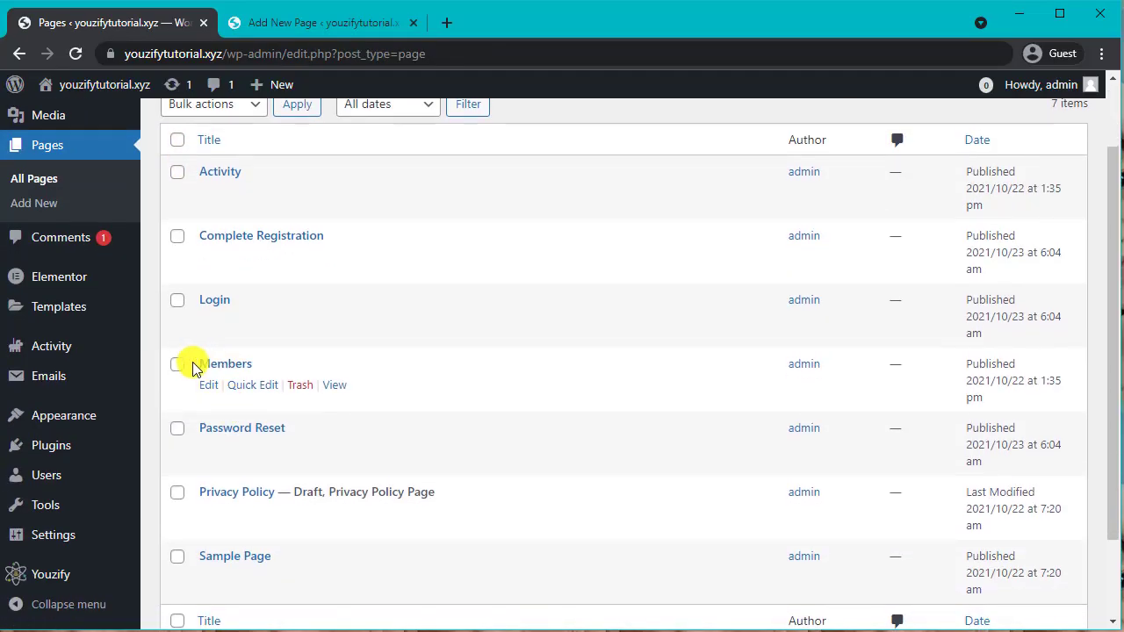
drag(193, 366, 384, 383)
click(413, 389)
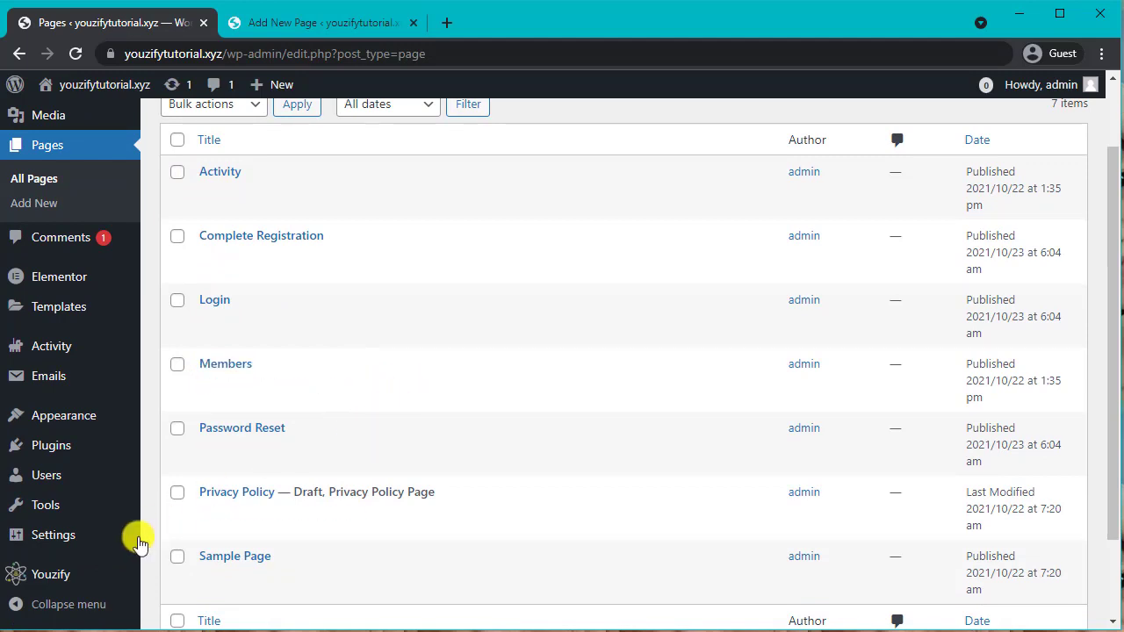
Assign the Members page to the Members directory in the BuddyPress page settings and save the settings
mouse_move(126, 534)
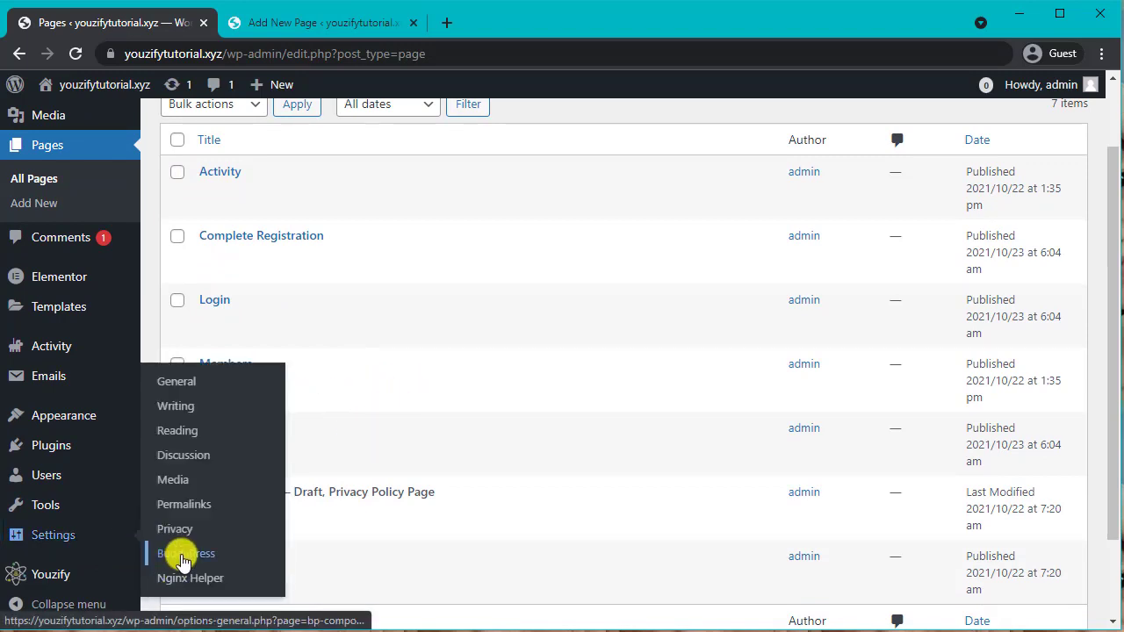
click(183, 558)
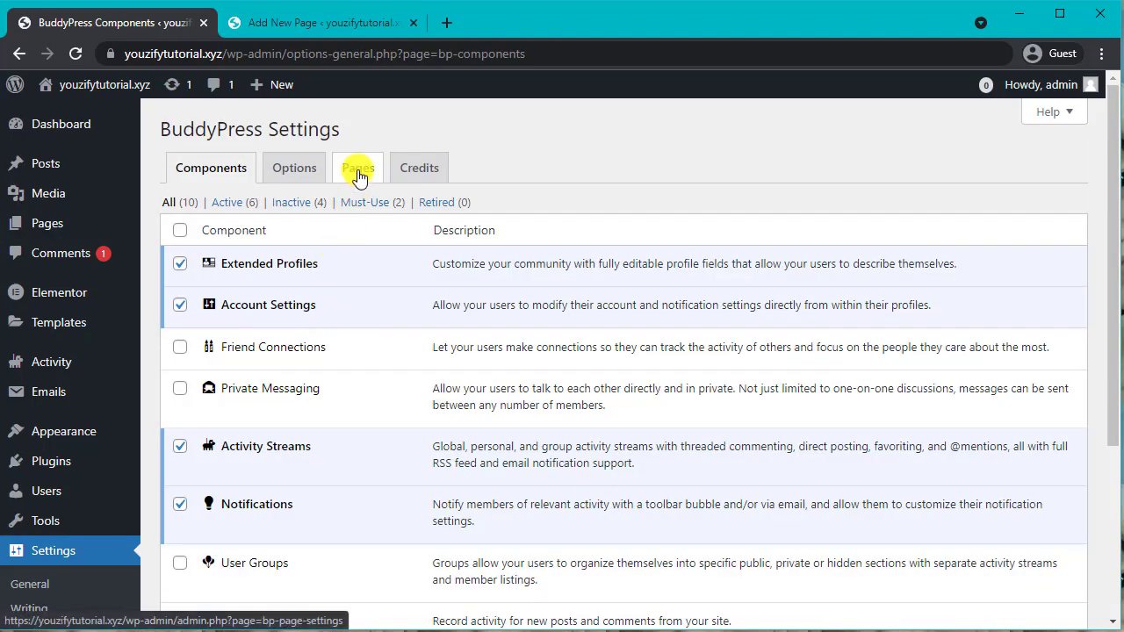
click(358, 171)
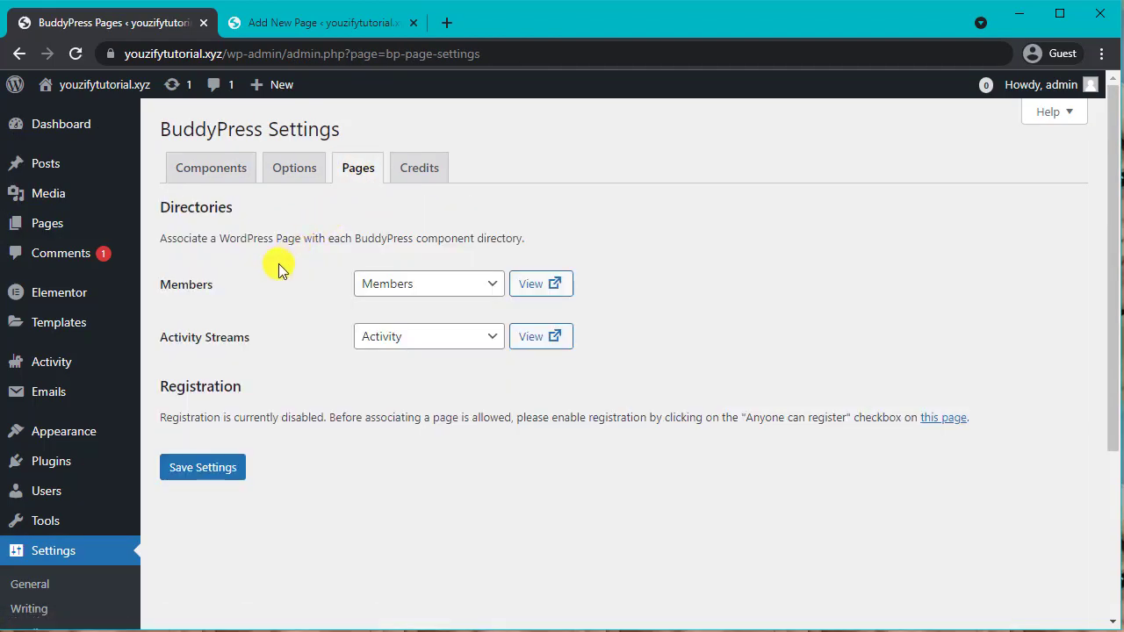
click(167, 288)
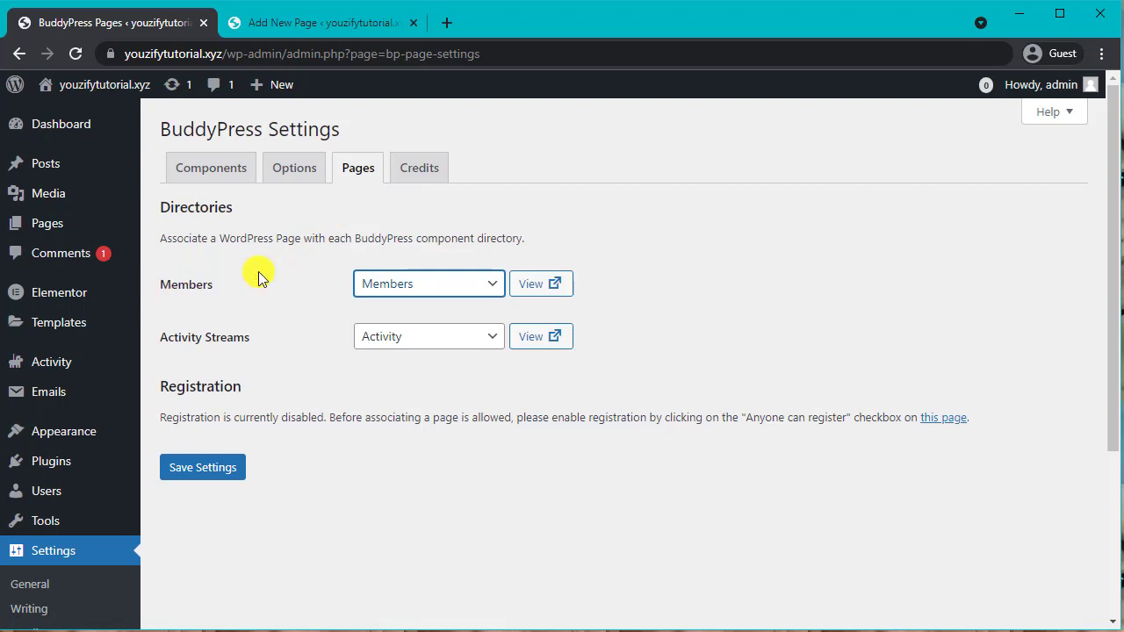
click(403, 290)
click(376, 376)
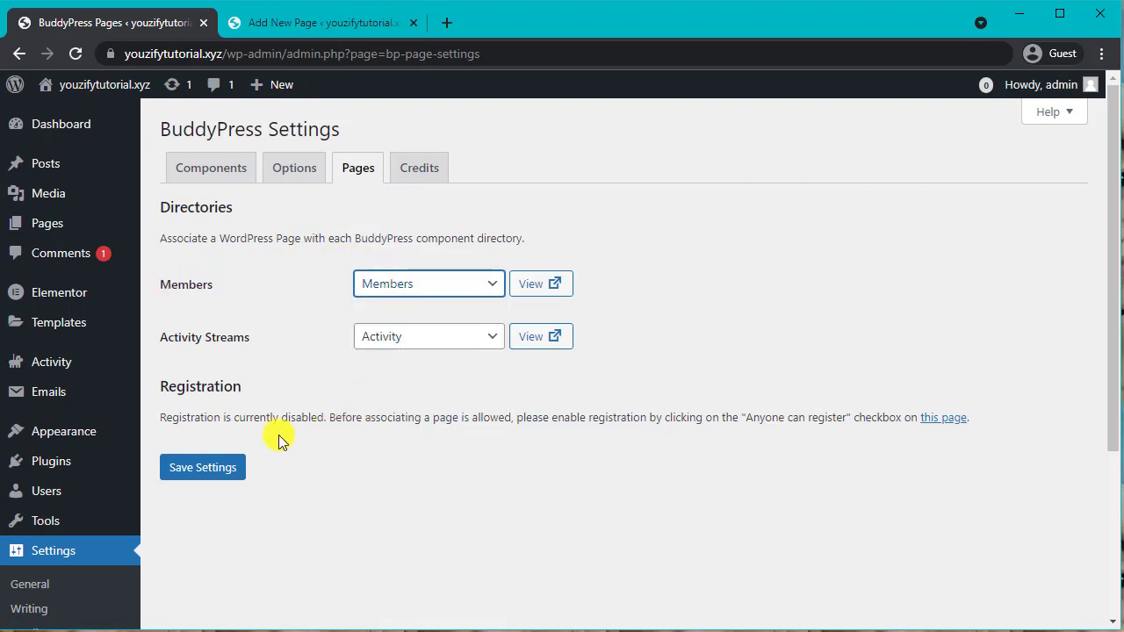
click(203, 463)
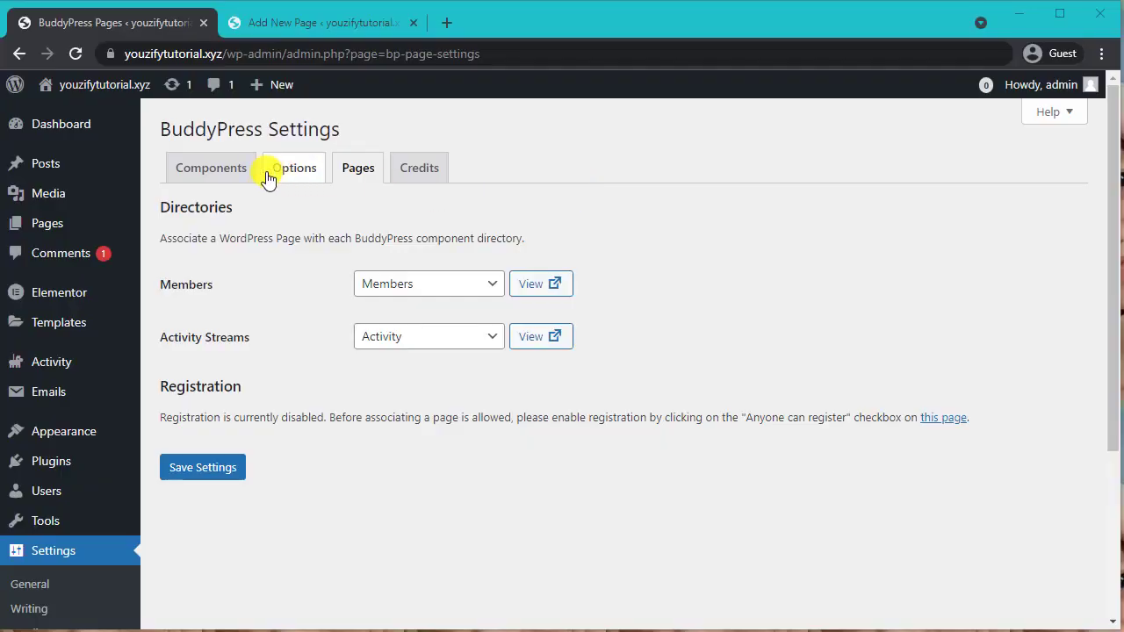
Enable the User Groups component in the BuddyPress component settings and save the settings
click(227, 176)
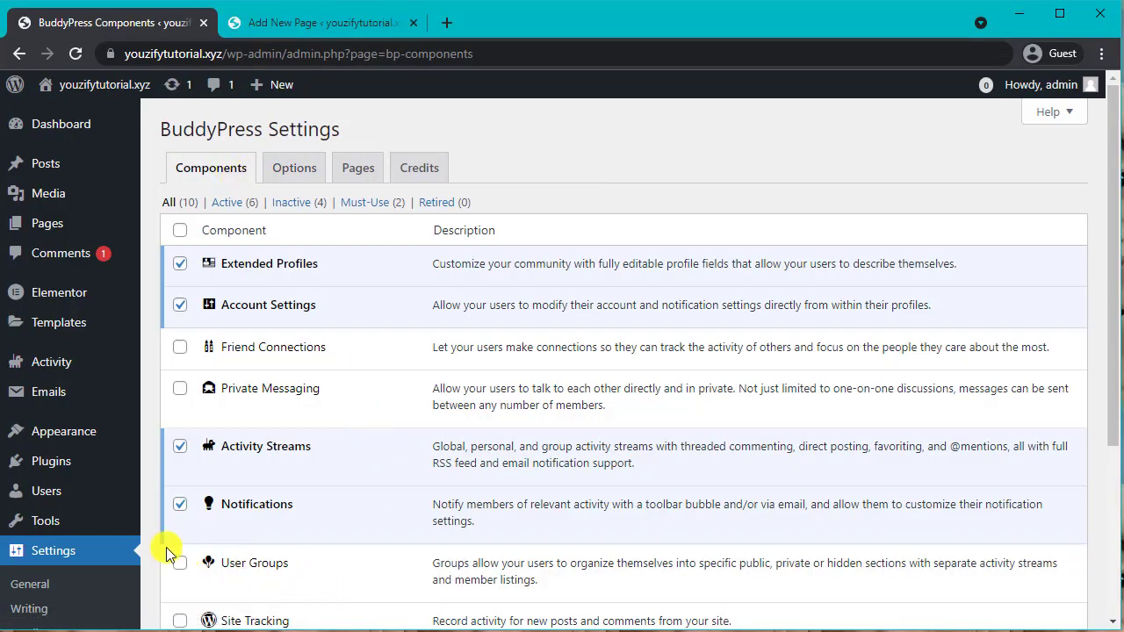
click(180, 564)
scroll(383, 532, down, 3)
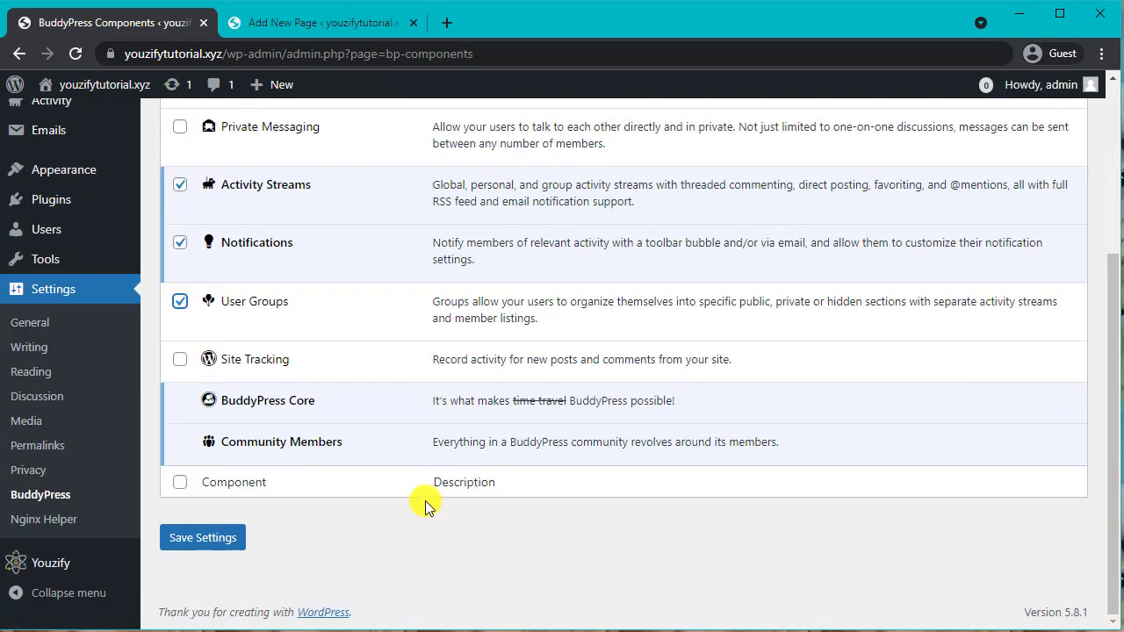
click(201, 537)
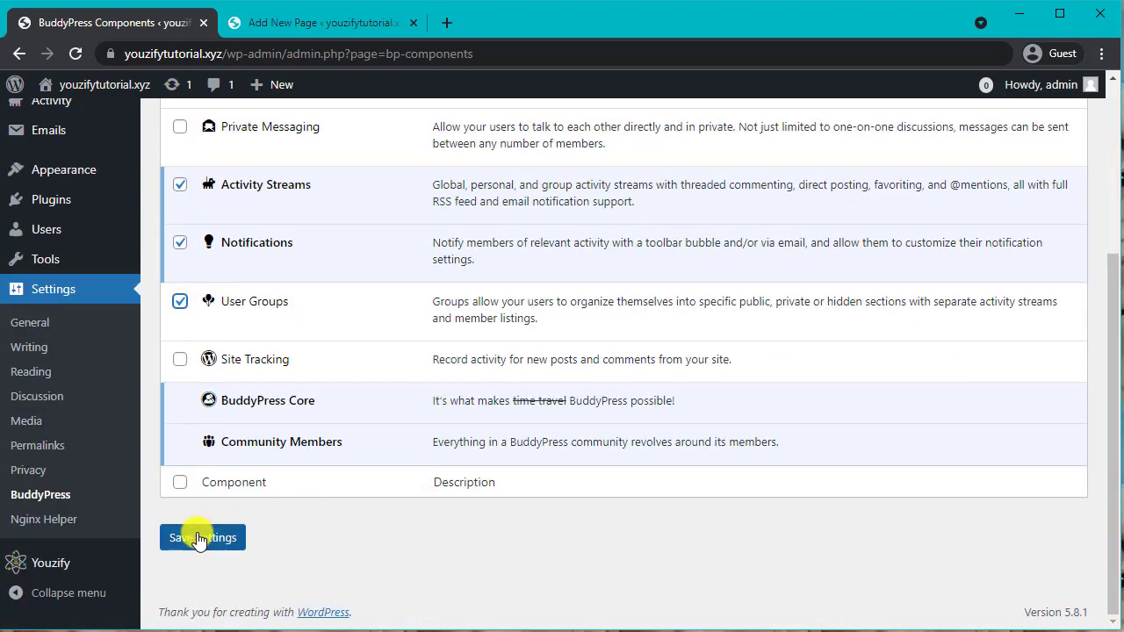
click(201, 538)
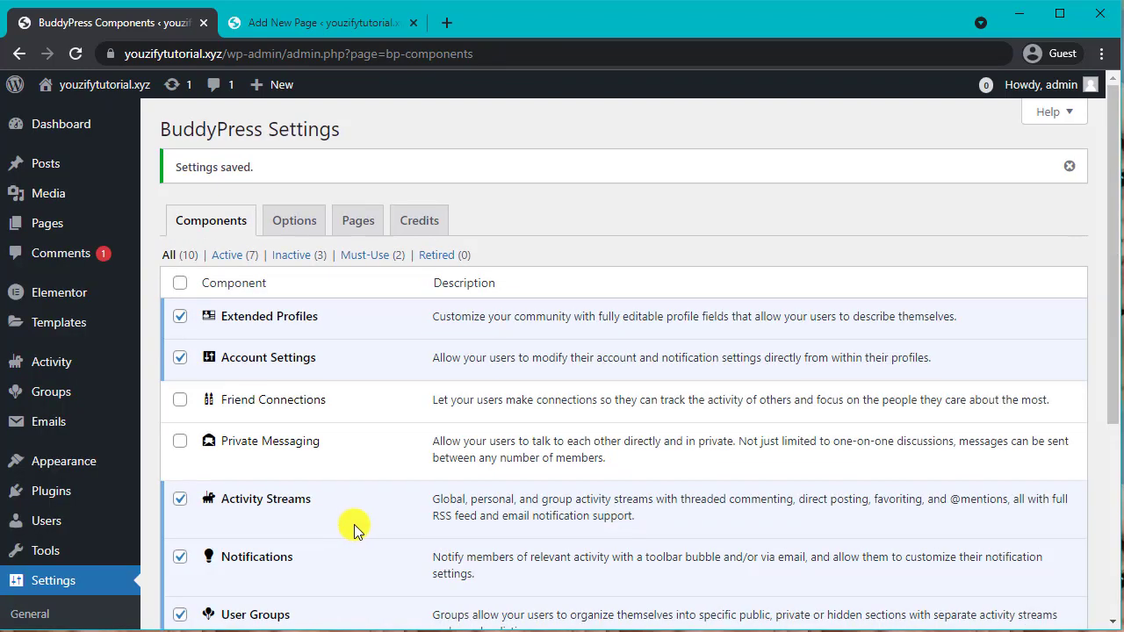
Open the list of all site pages and check the Groups page entry
mouse_move(75, 220)
click(170, 228)
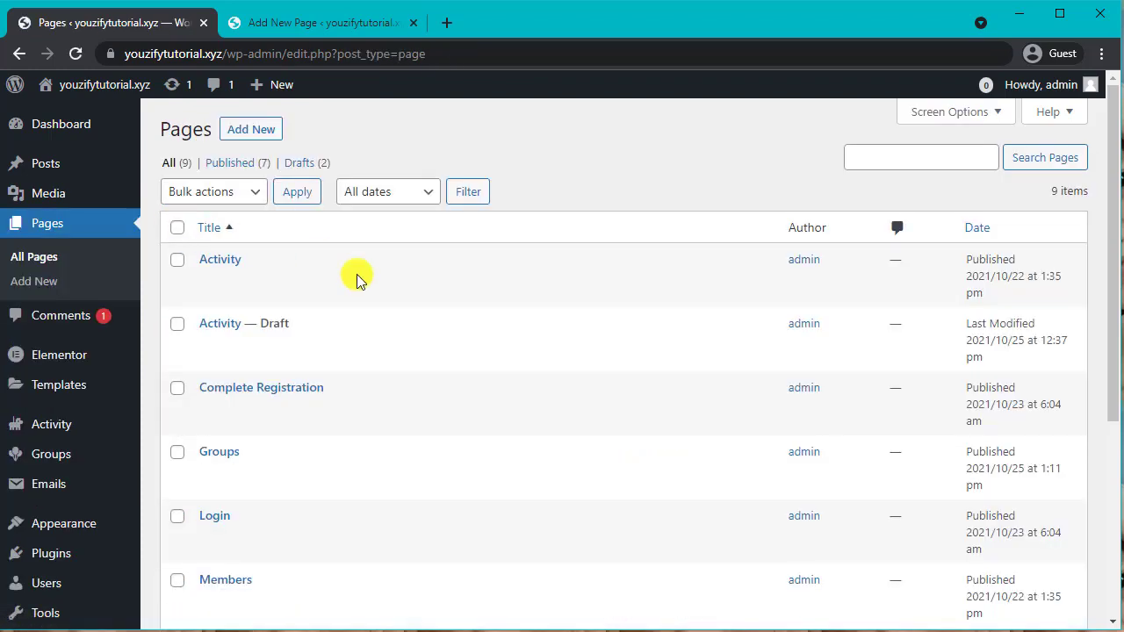
scroll(378, 298, down, 2)
drag(186, 279, 396, 322)
Return to the BuddyPress page settings, keep the Groups page assigned to User Groups, and save the settings
mouse_move(126, 534)
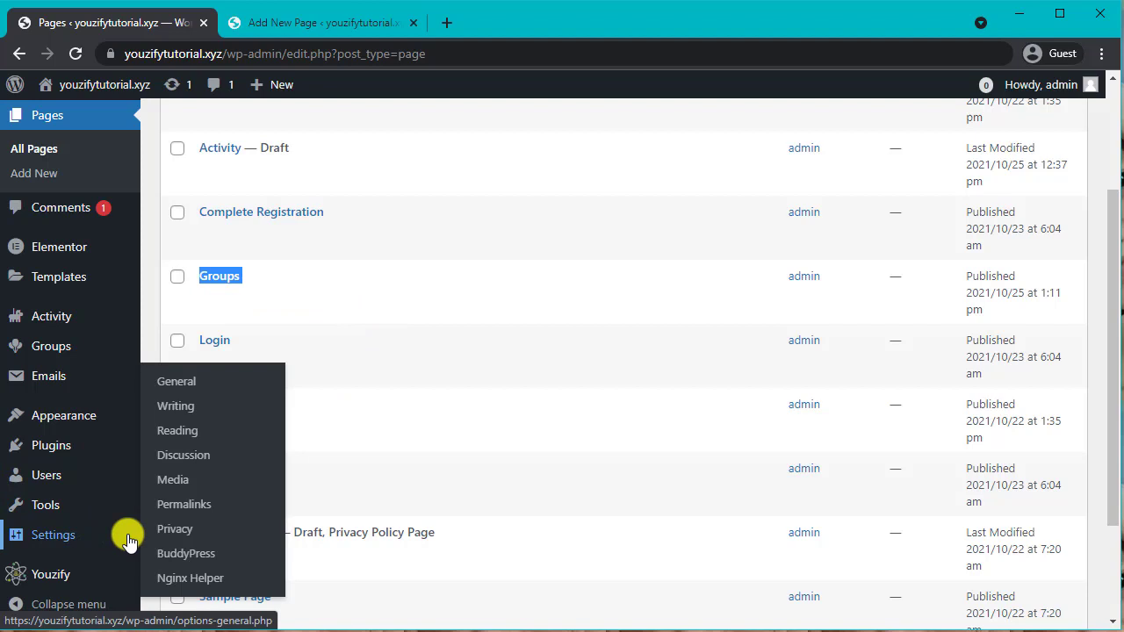
click(185, 552)
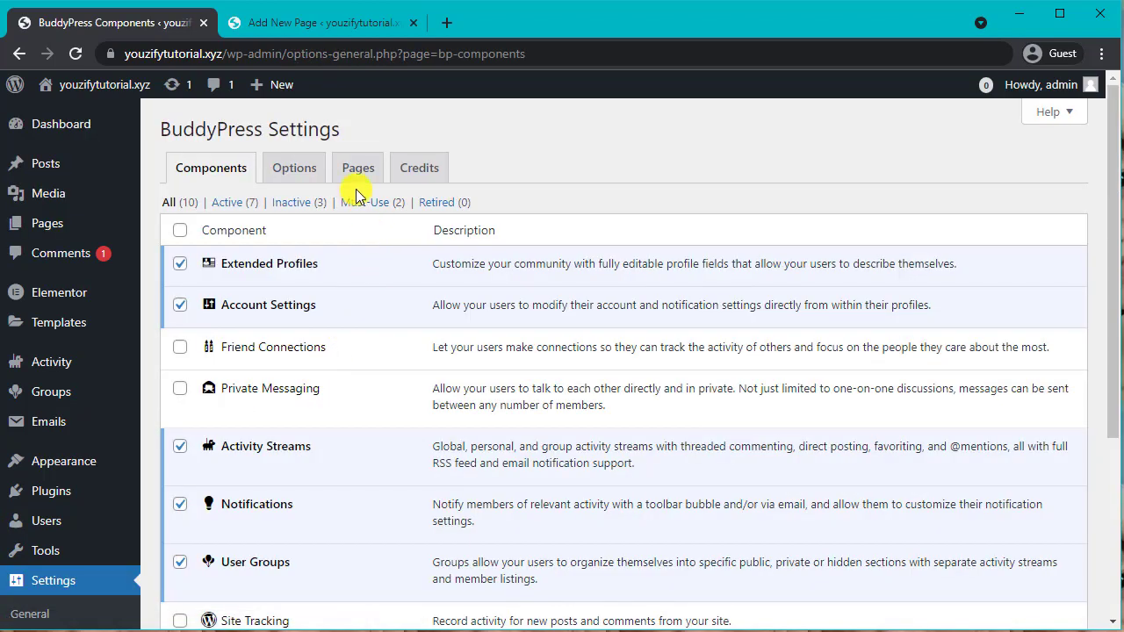
click(347, 168)
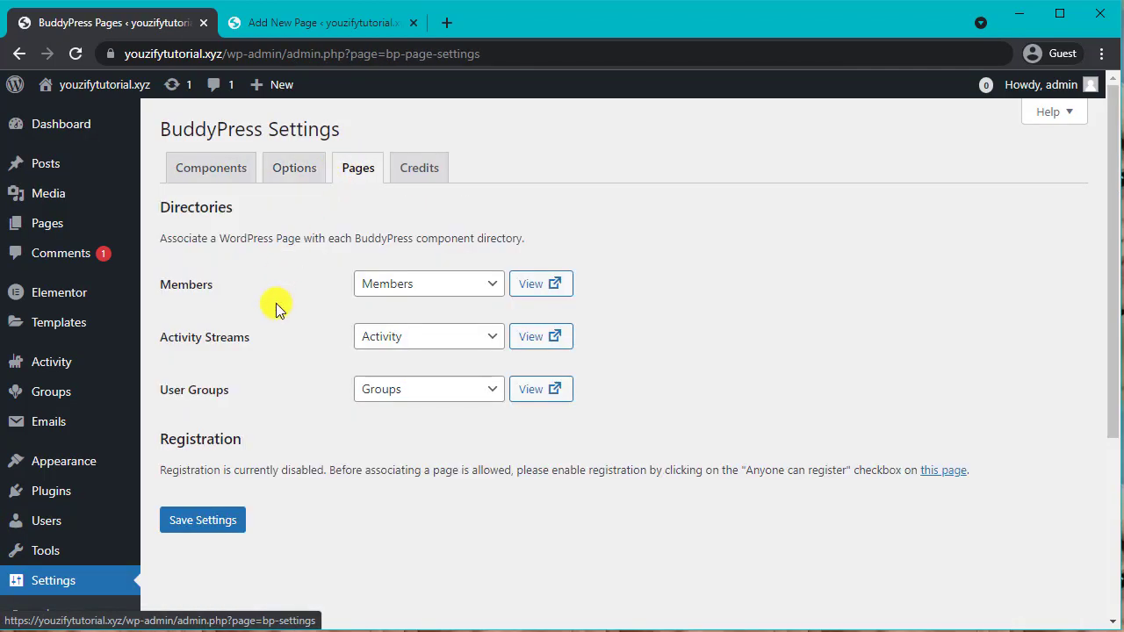
click(449, 391)
click(449, 393)
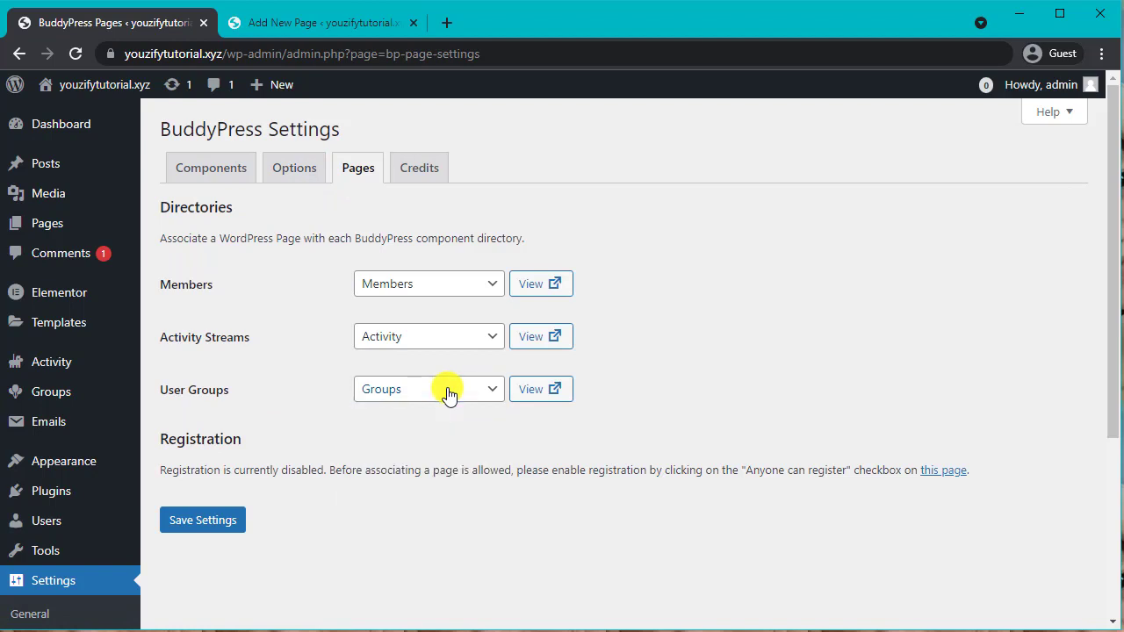
click(225, 516)
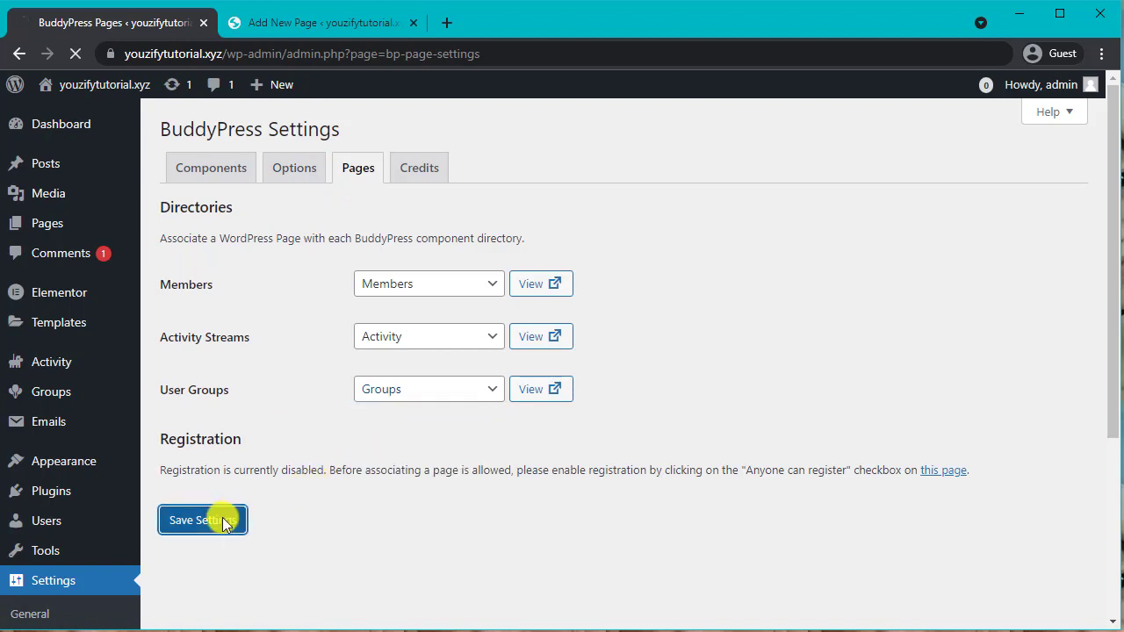